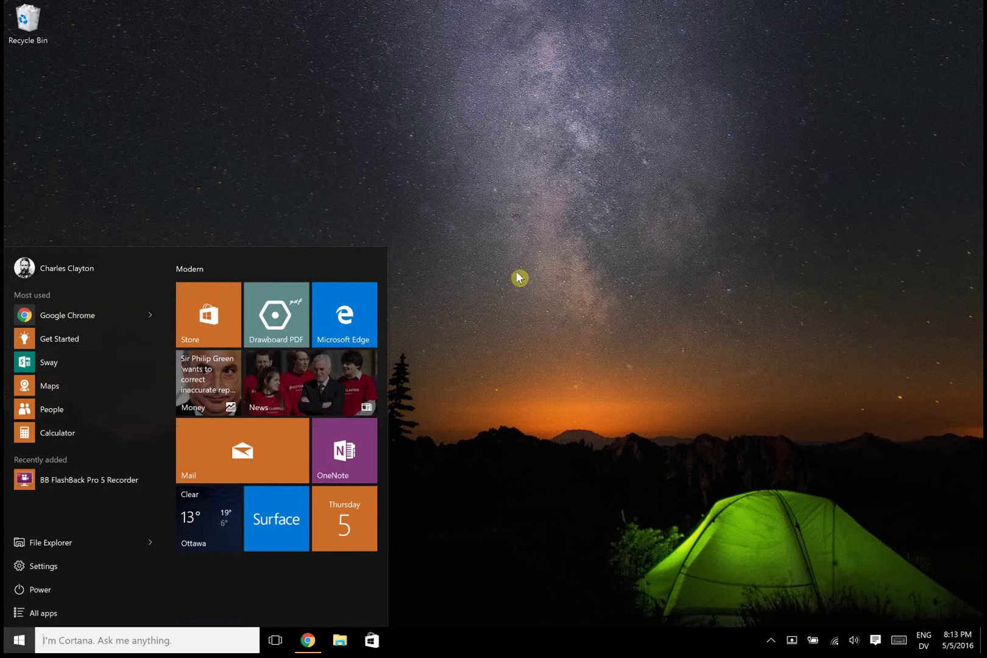
Step: Open the advanced update options, try the Insider level slider at Release Preview, and leave it at Fast
type("check for ")
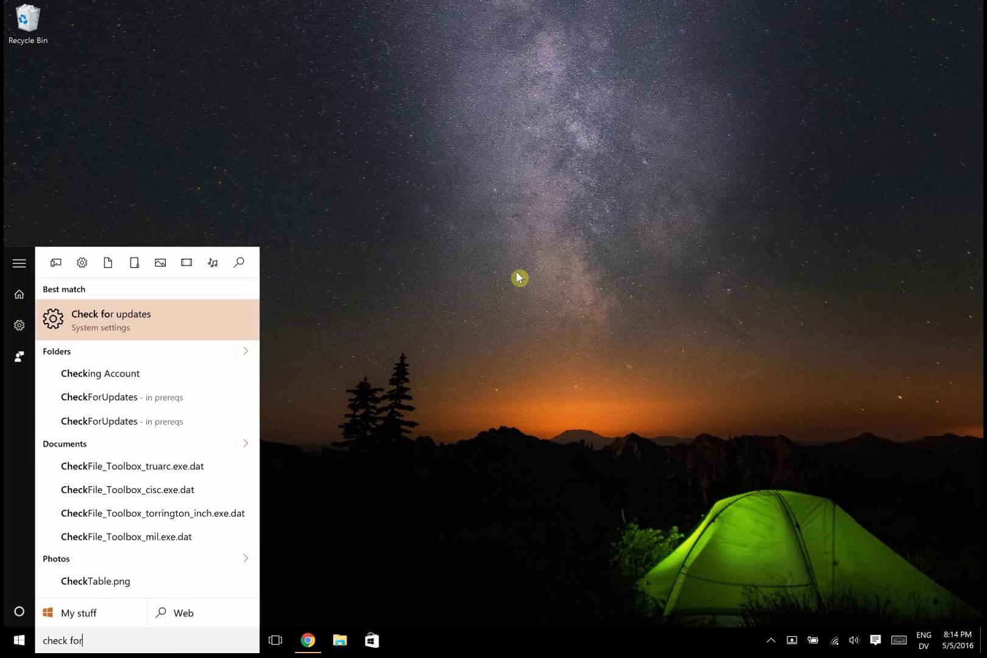
type("up")
key("Return")
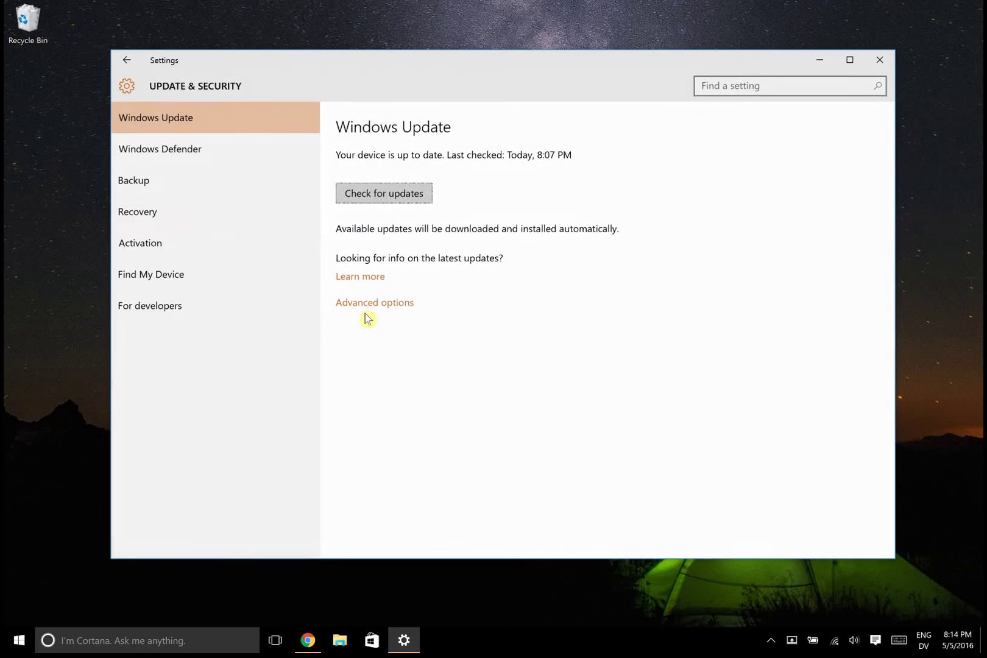
left_click(379, 303)
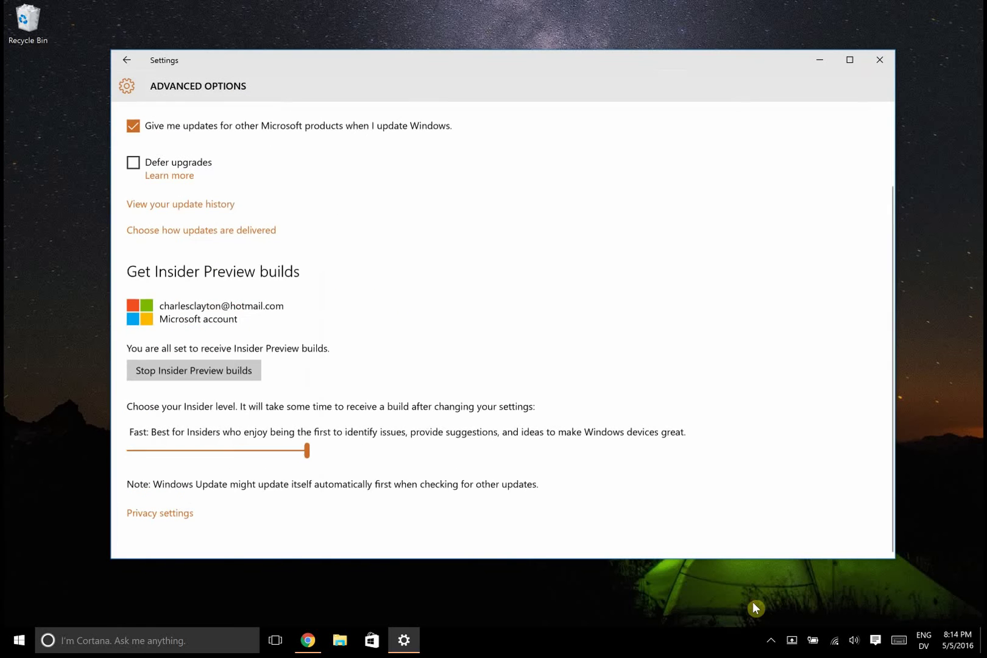
scroll(283, 412, "up", 1)
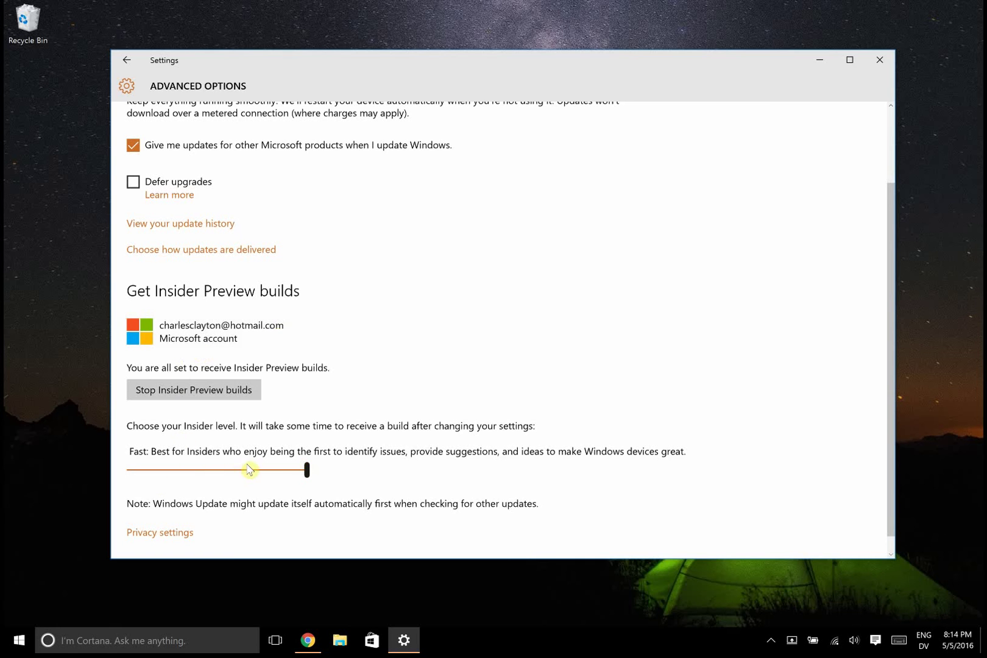
left_click_drag(307, 469, 211, 477)
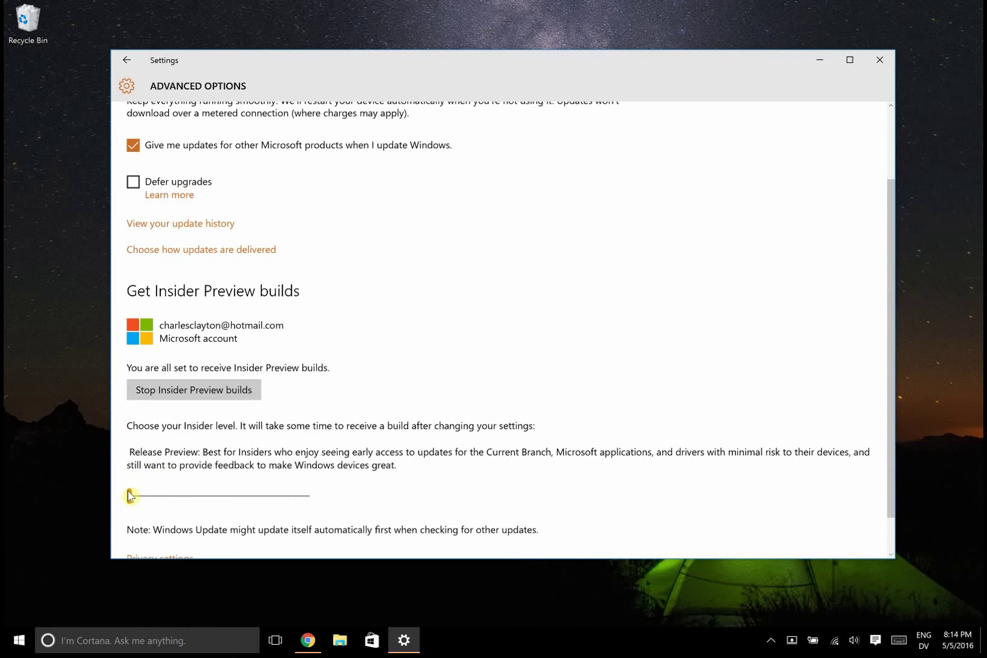
left_click_drag(130, 497, 326, 471)
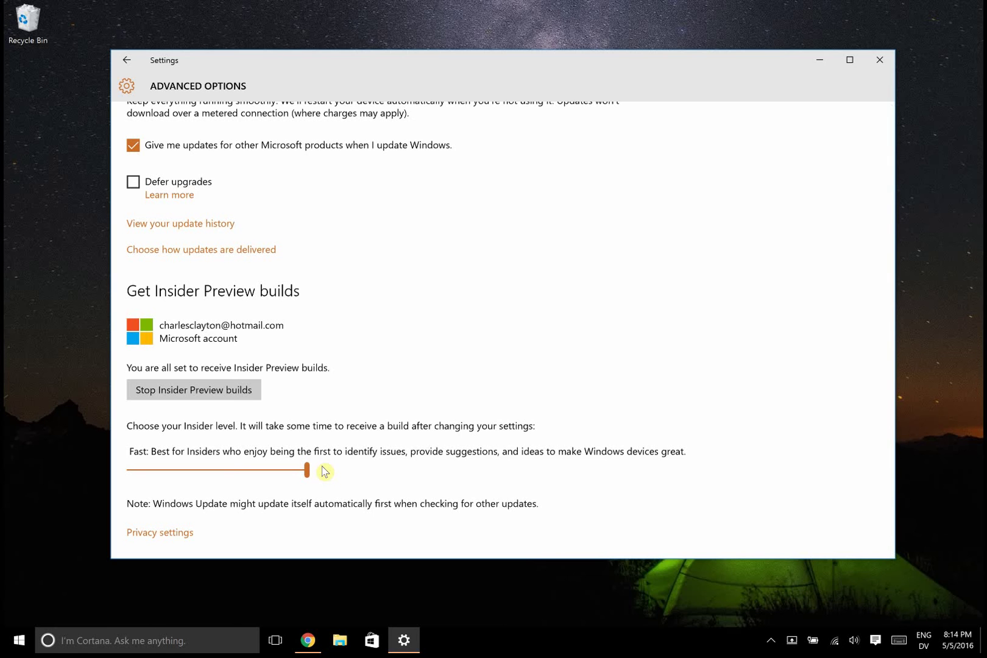
left_click(127, 60)
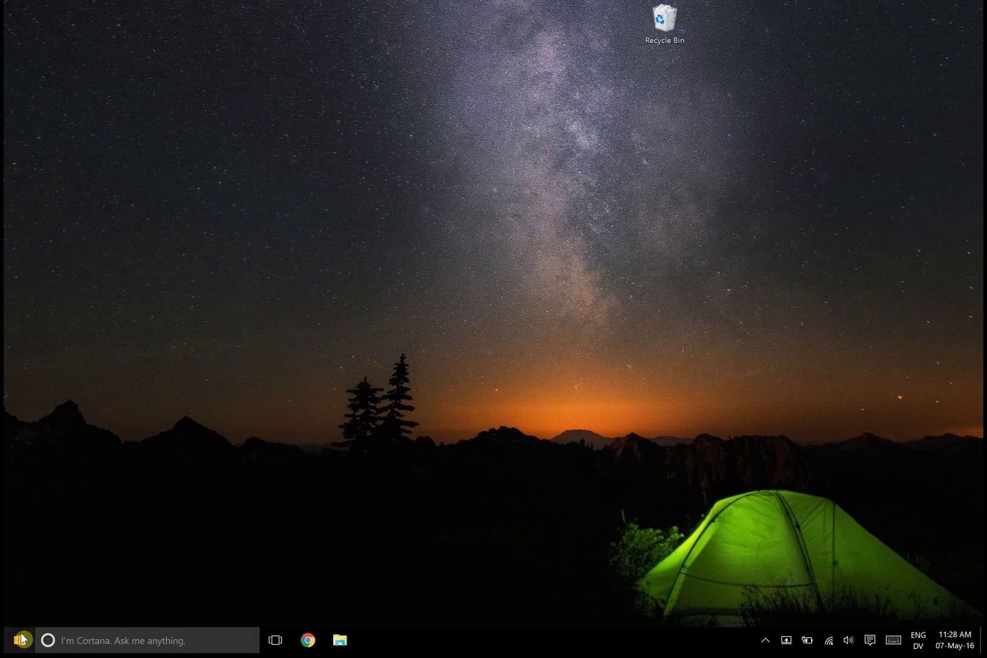
Step: Open Check for updates and let Windows 10 Insider Preview build 14332 download and install
key("super")
type("check")
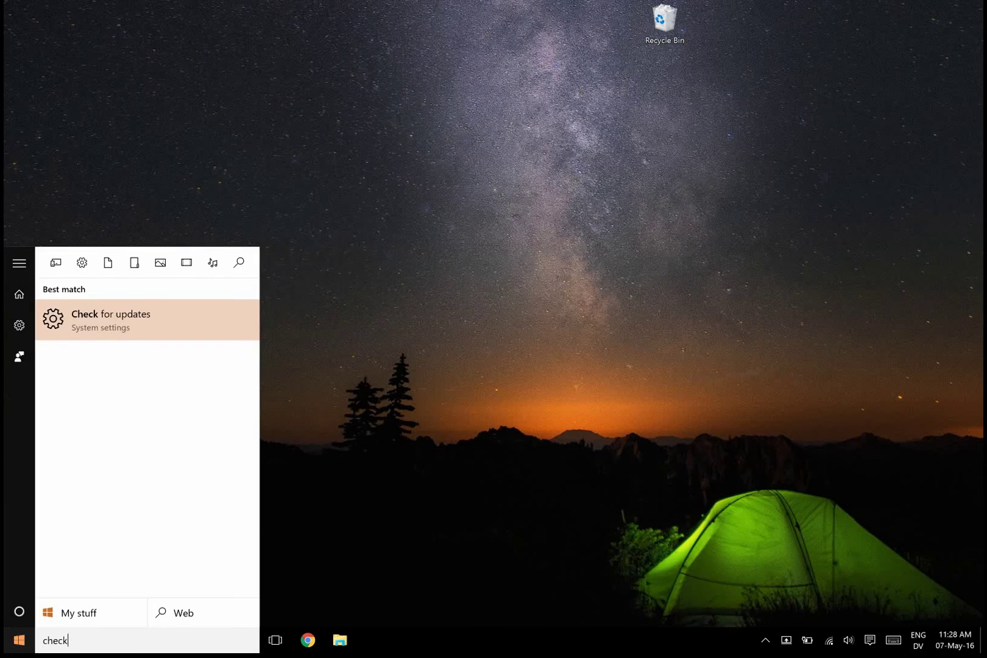
key("Return")
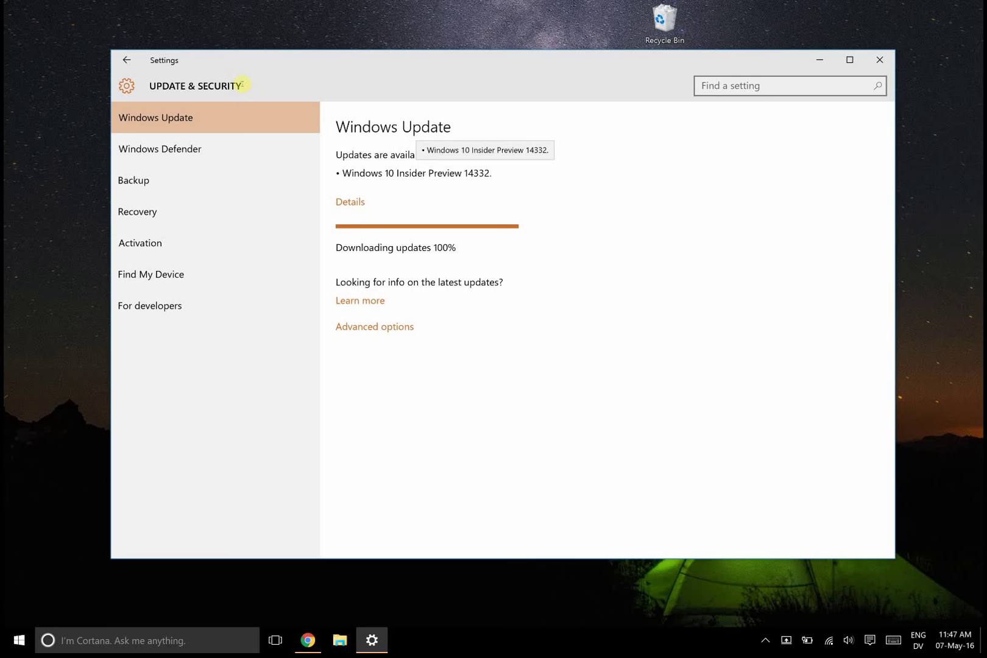
left_click_drag(464, 173, 492, 173)
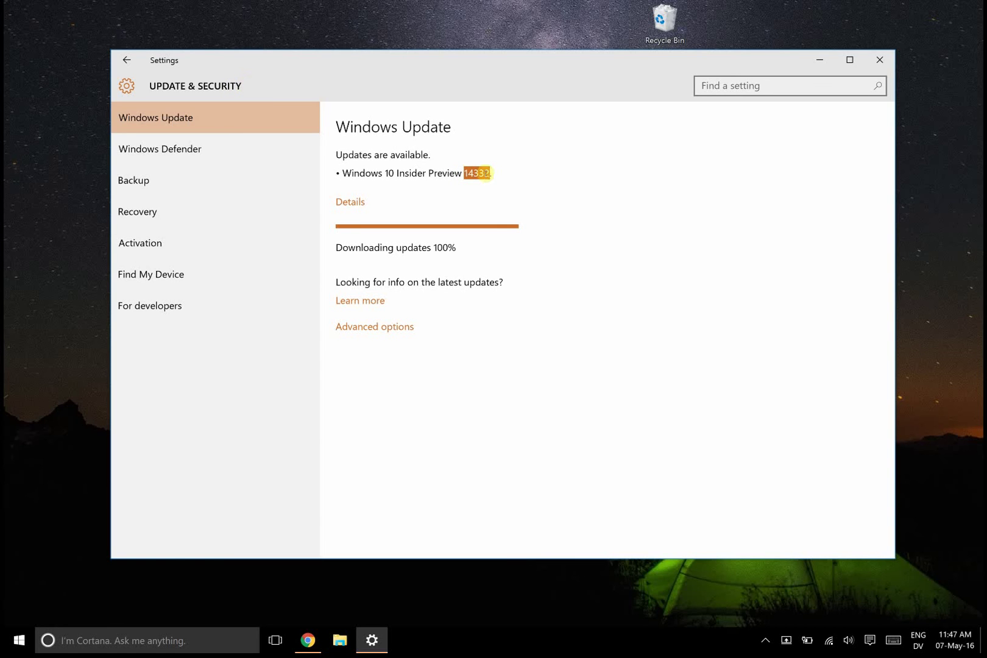
left_click(488, 175)
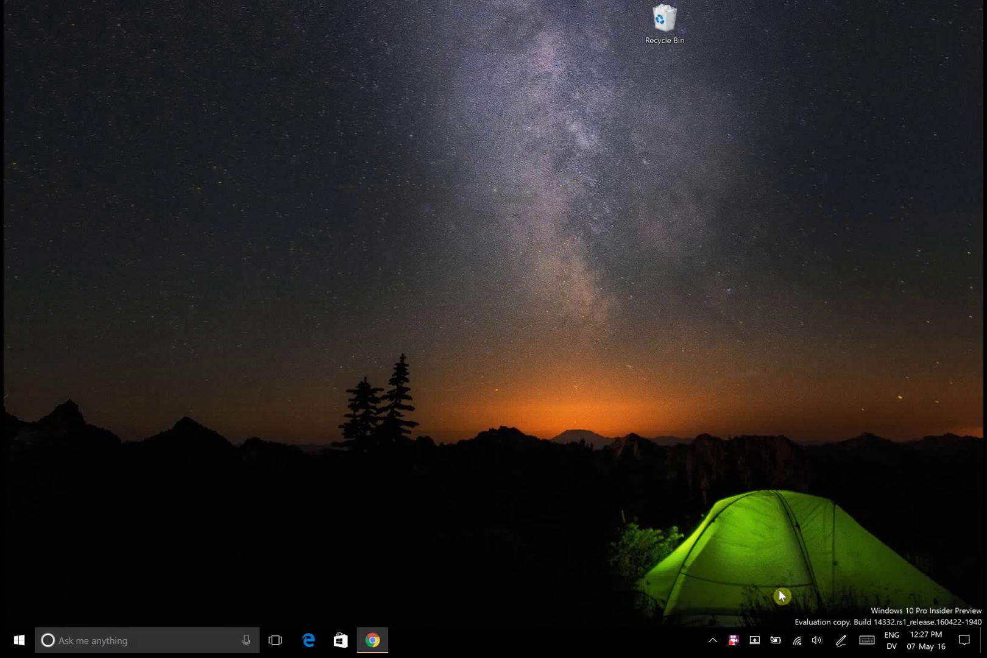
Step: Open and close Windows Ink Workspace, then search Start for 'check' to reach Update settings
left_click_drag(778, 590, 981, 635)
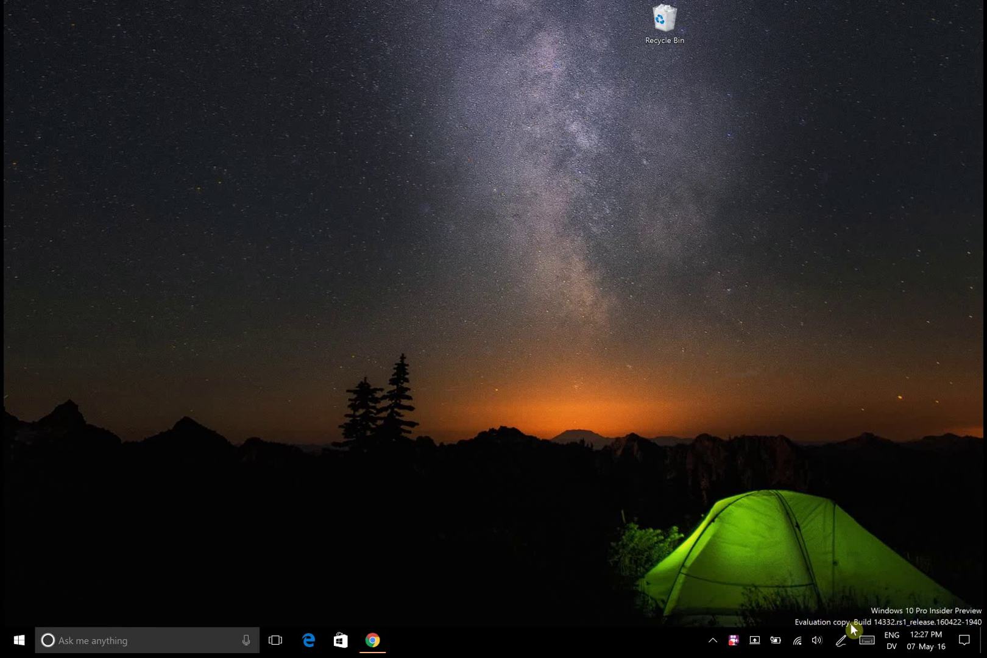
left_click(841, 640)
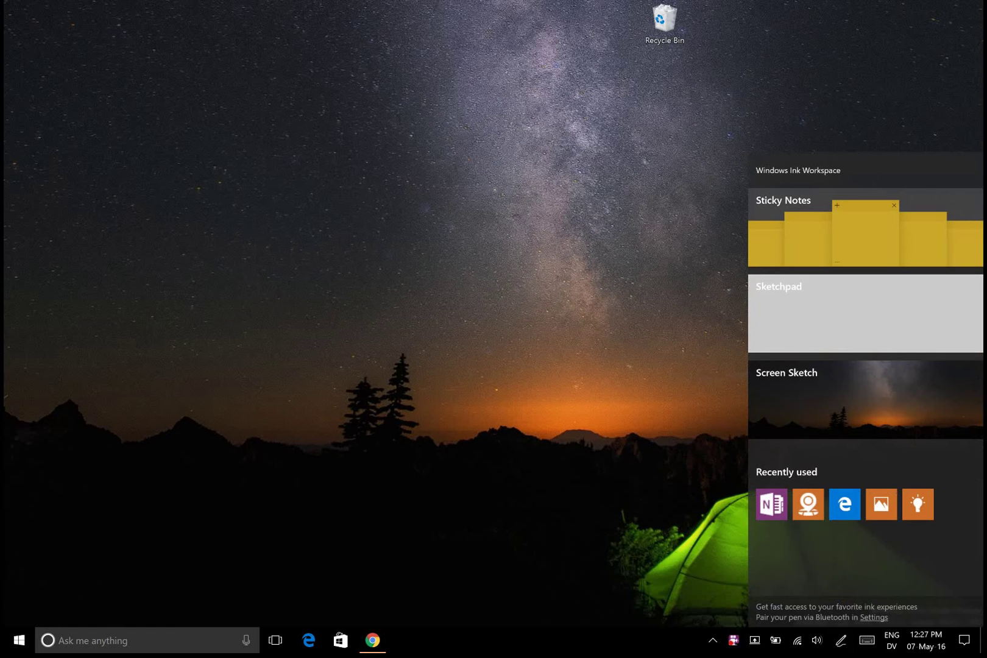
left_click(643, 391)
left_click(19, 640)
type("check")
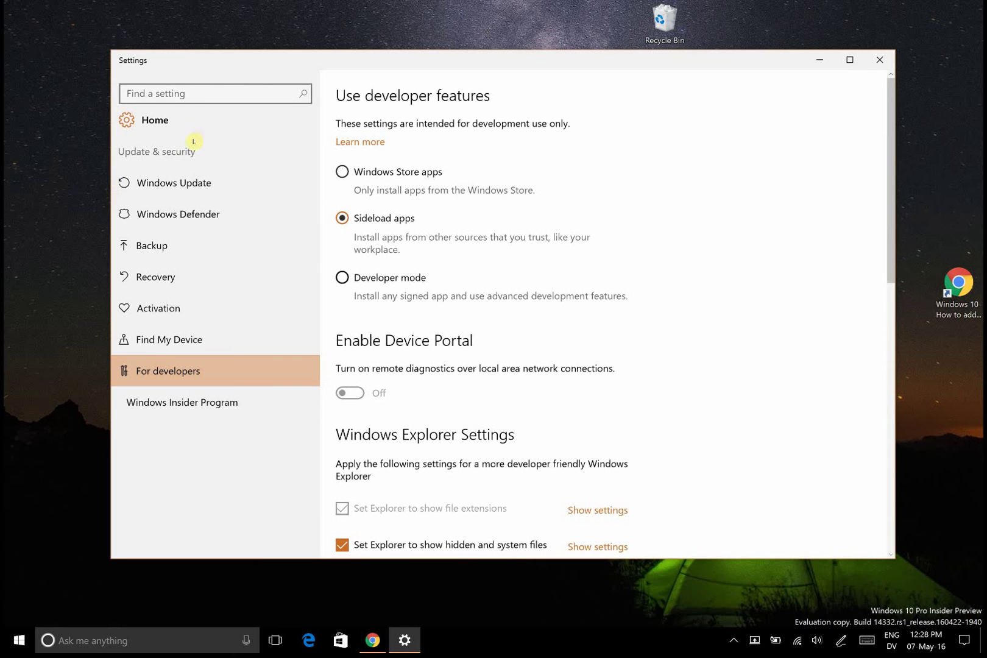
Step: Turn on Developer mode, confirm it, and close Settings
left_click(384, 279)
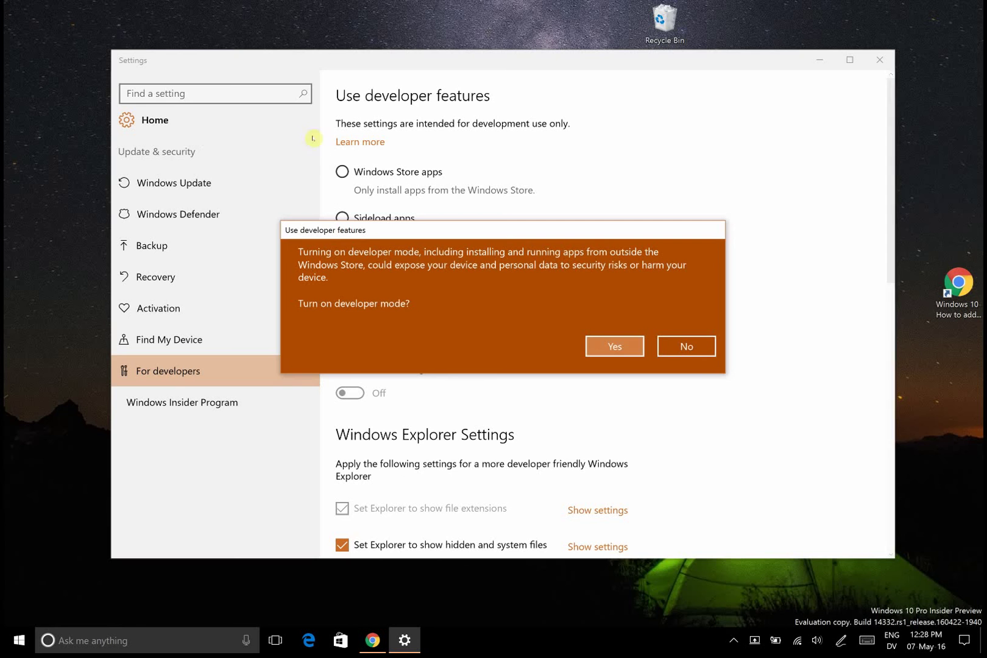
key("Return")
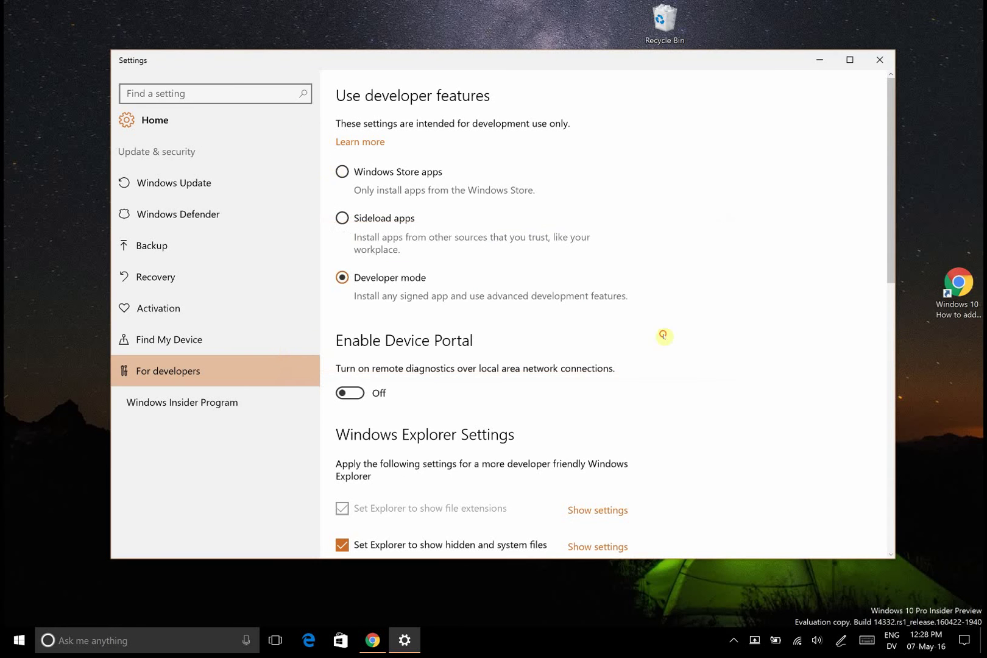
key("alt+F4")
Step: Enable the Windows Subsystem for Linux (Beta) feature in Turn Windows features on or off
key("super")
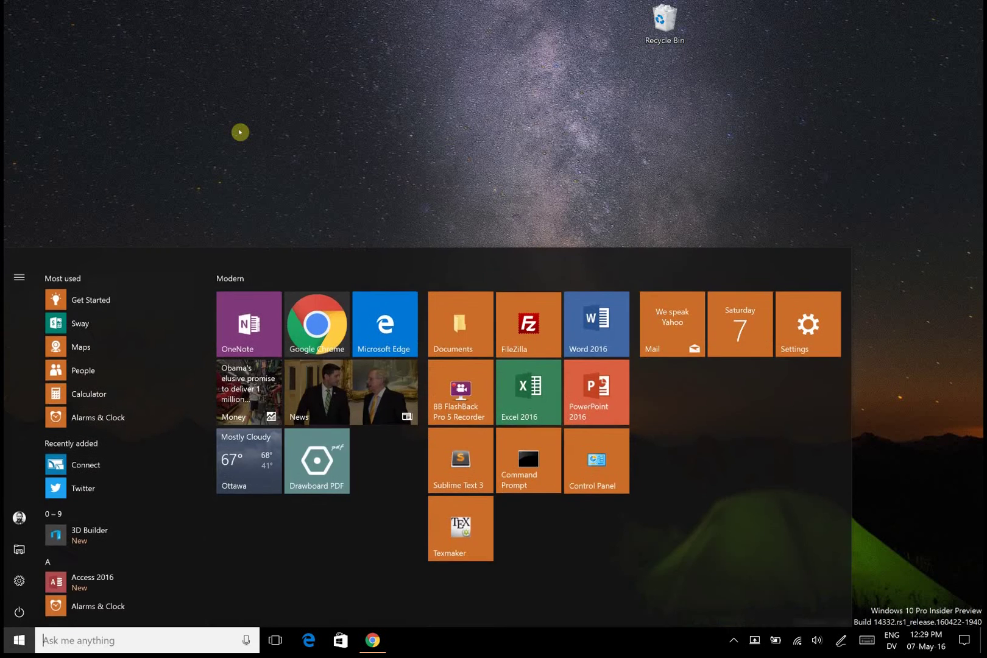
type("turn windows feahut")
left_click(144, 324)
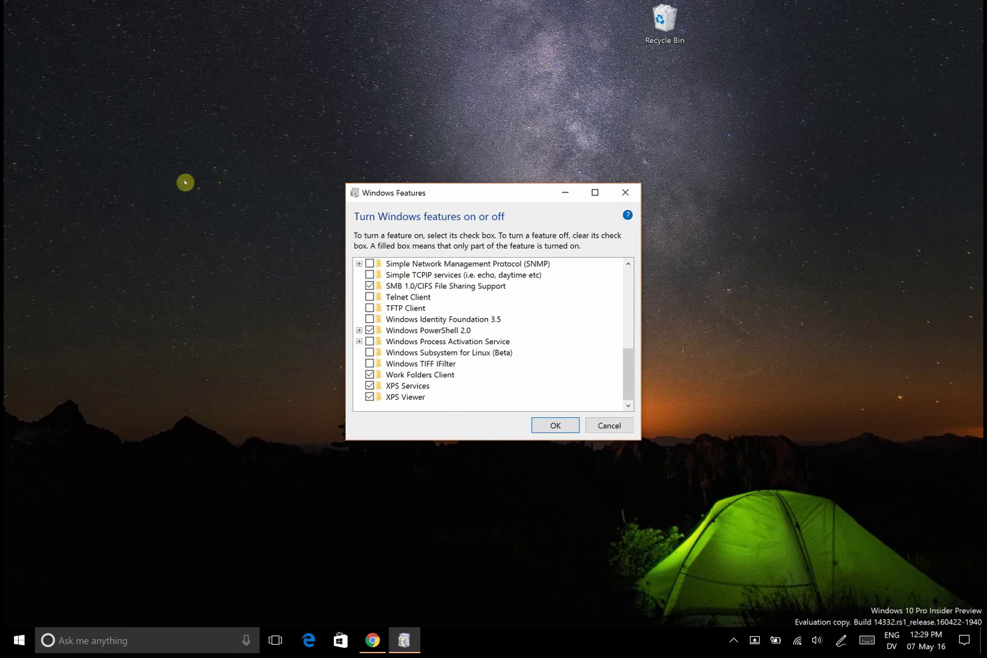
key("space")
key("Return")
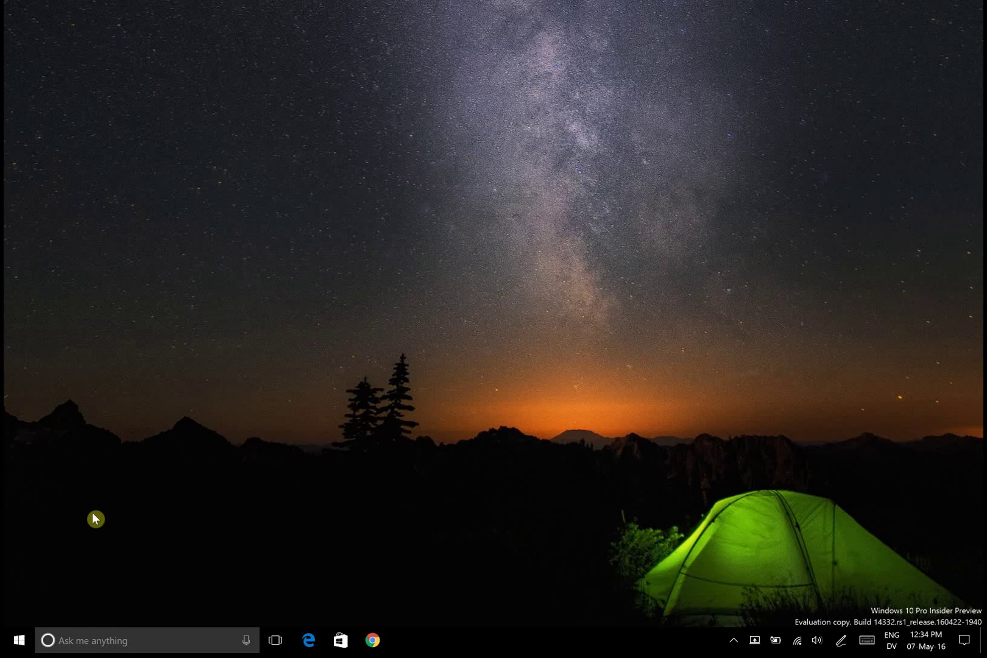
Step: Open Command Prompt via 'cmd' and run bash to start the Ubuntu setup
key("super")
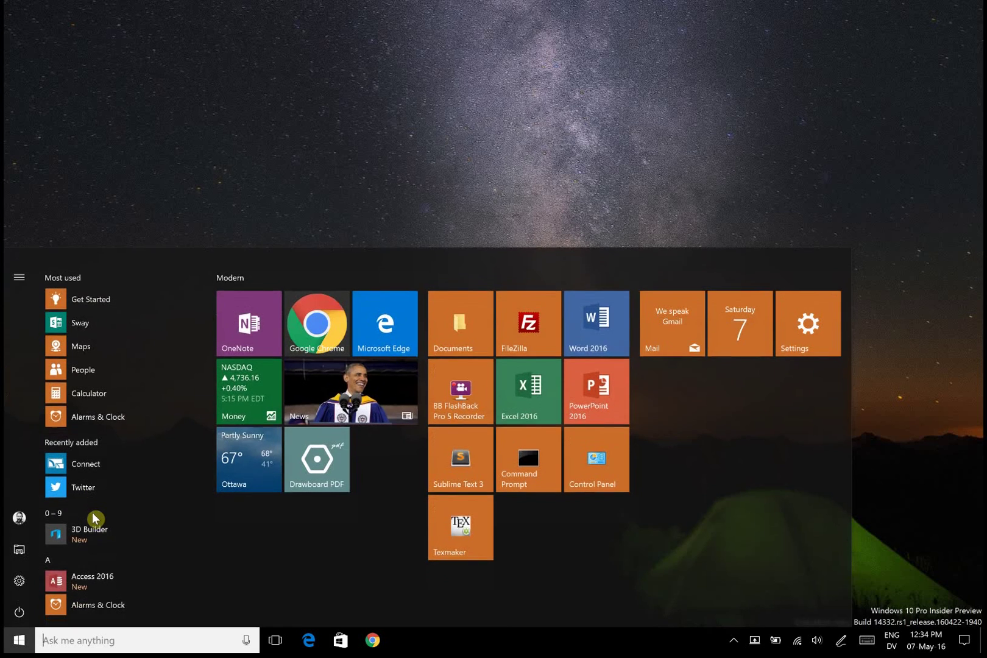
type("cmd")
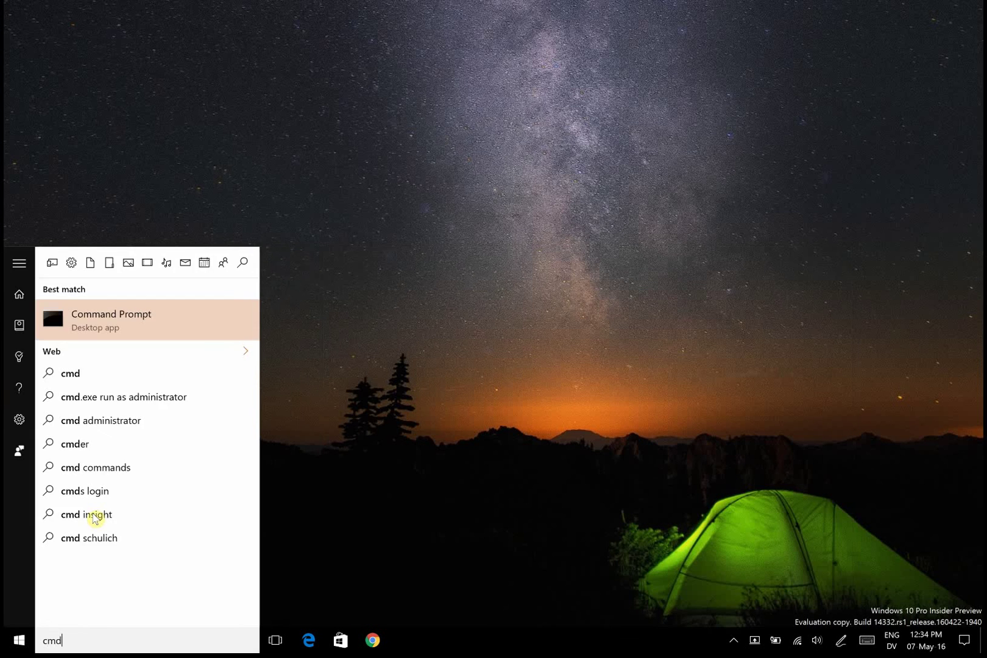
key("Return")
type("bash")
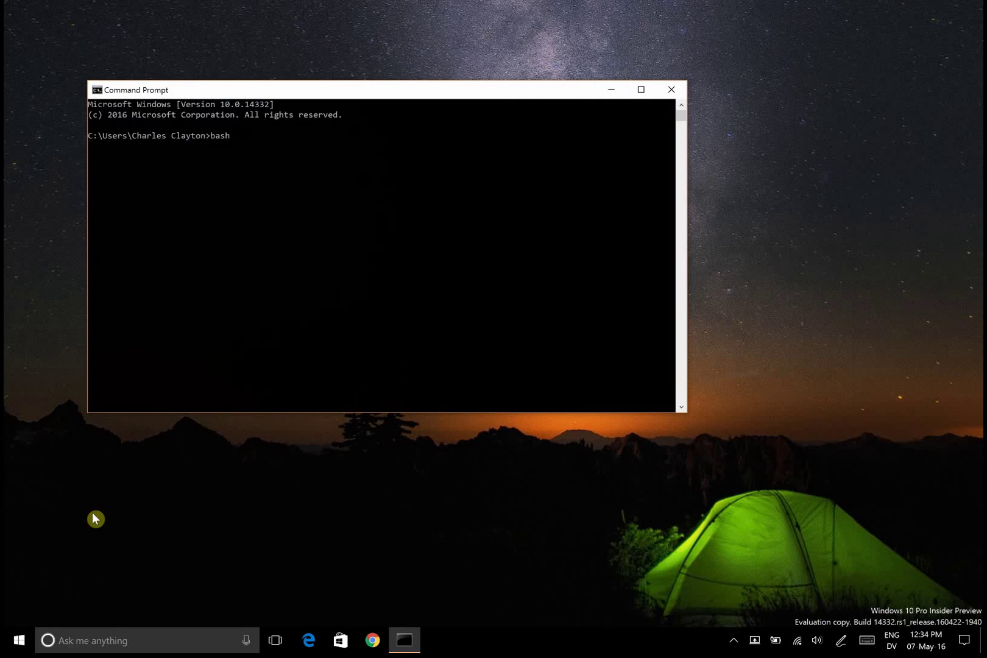
key("Return")
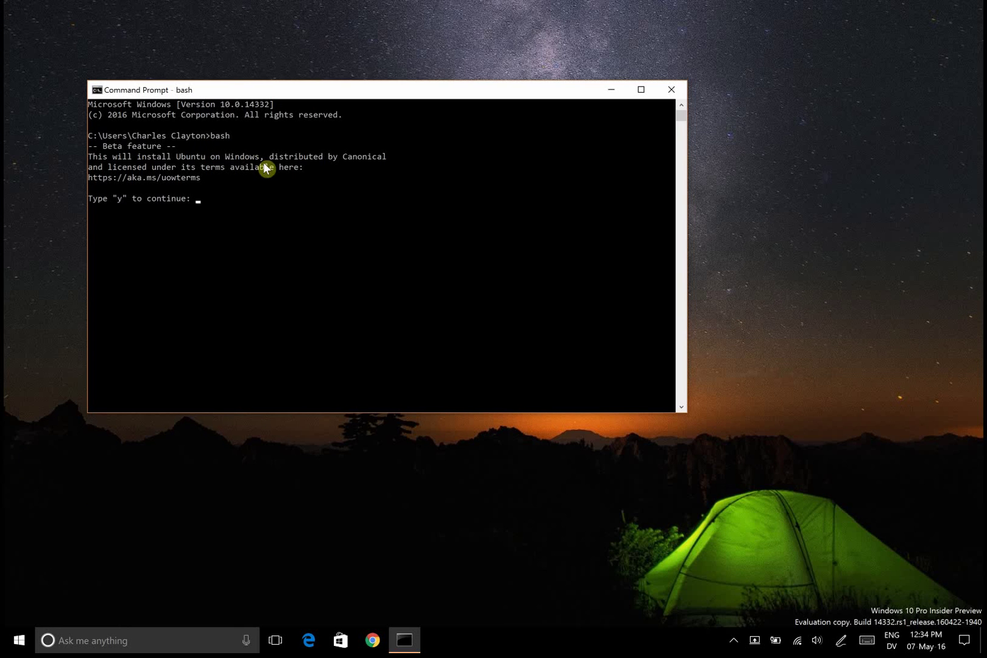
Step: Accept the beta terms with 'y' and enter a new UNIX user name
type("y")
key("Return")
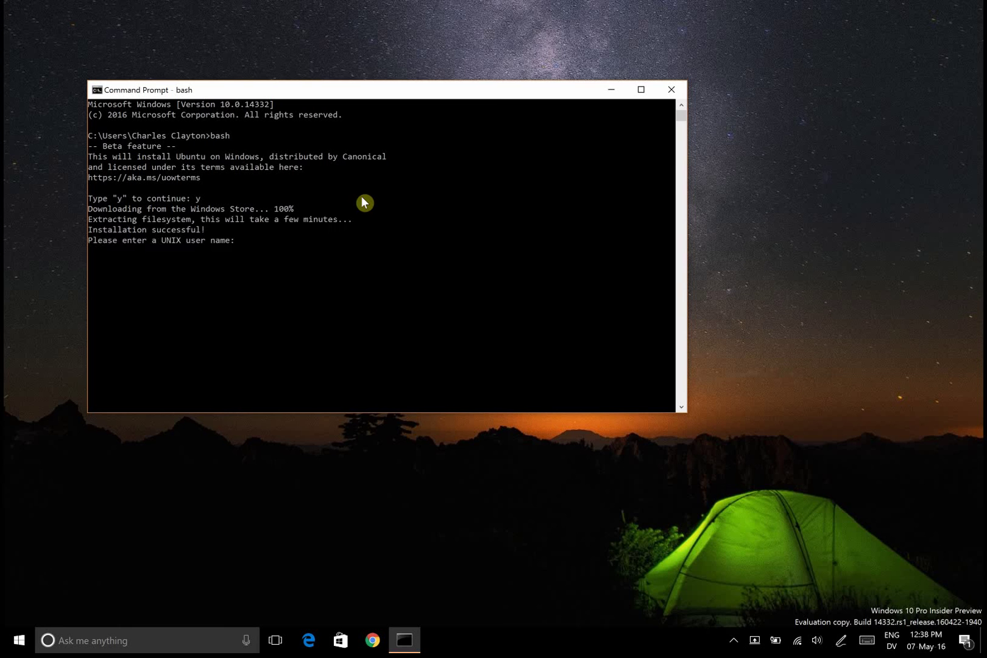
type("crclayton")
key("Return")
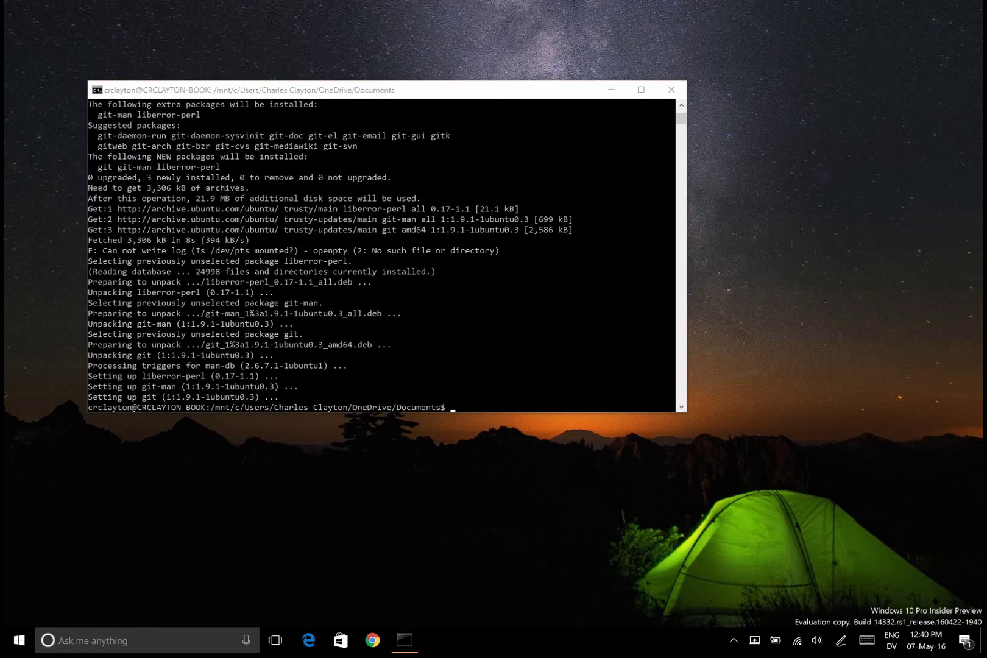
Step: Pin Bash on Ubuntu on Windows to Start from the app list
left_click(561, 385)
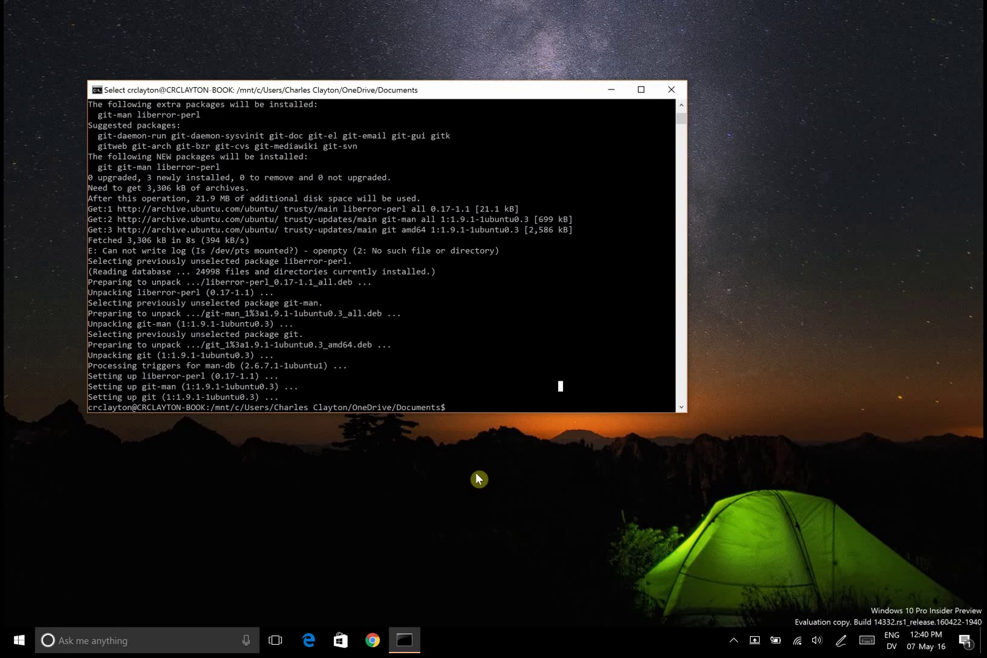
left_click(19, 640)
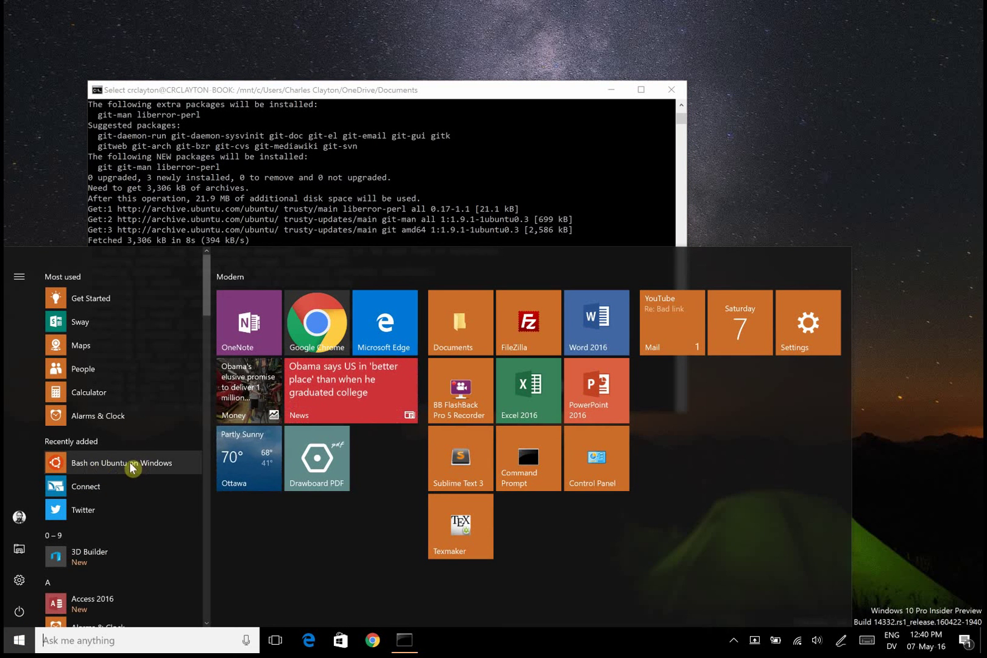
right_click(119, 463)
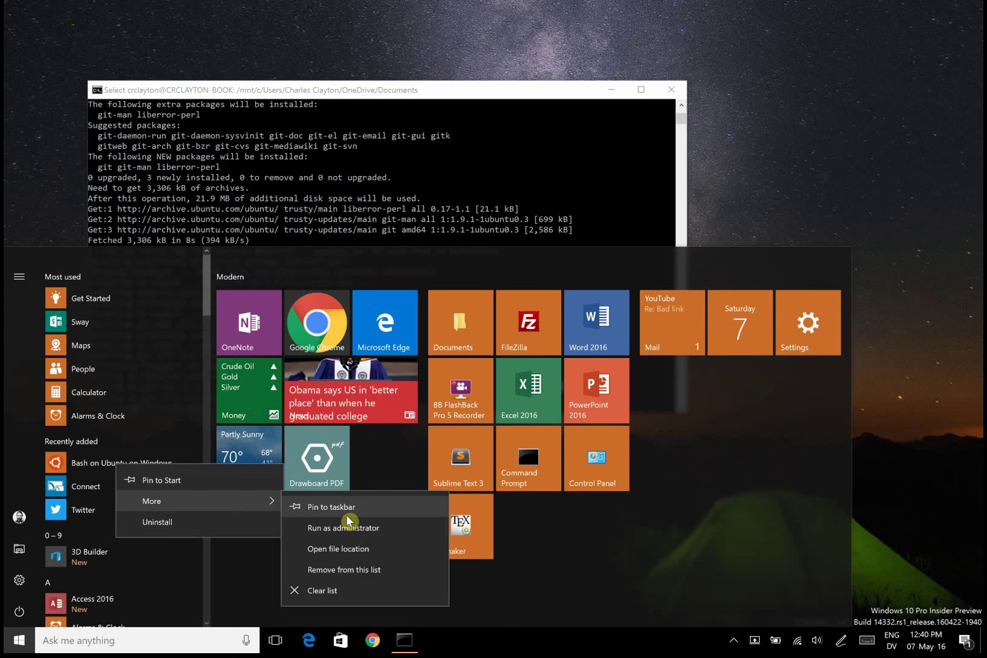
left_click(226, 481)
Step: Pin the Bash tile to the taskbar and close the old console window
right_click(528, 541)
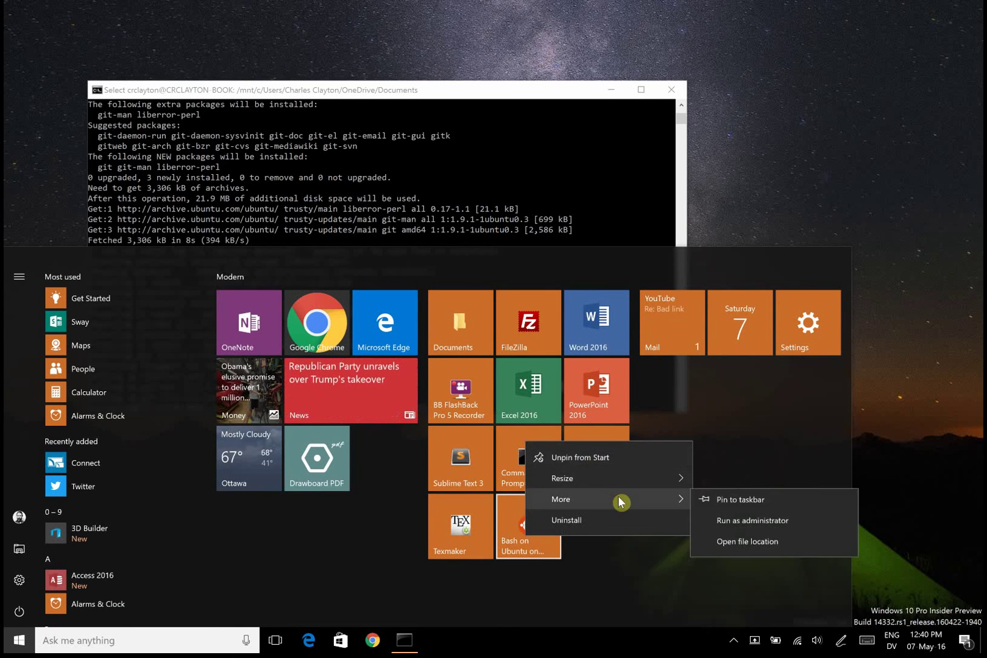
left_click(719, 504)
key("Escape")
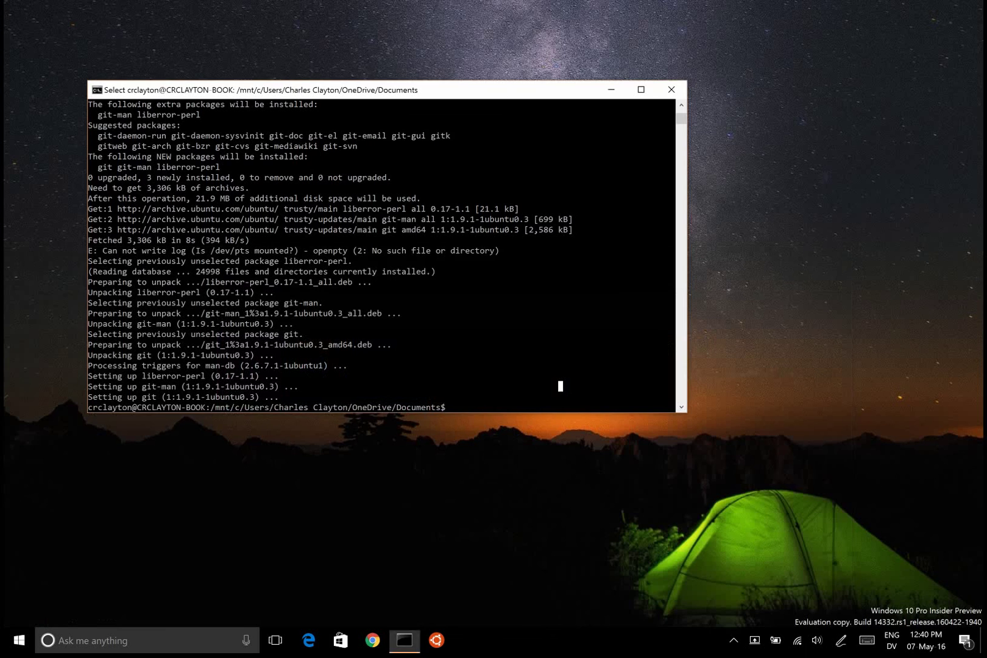
left_click(672, 89)
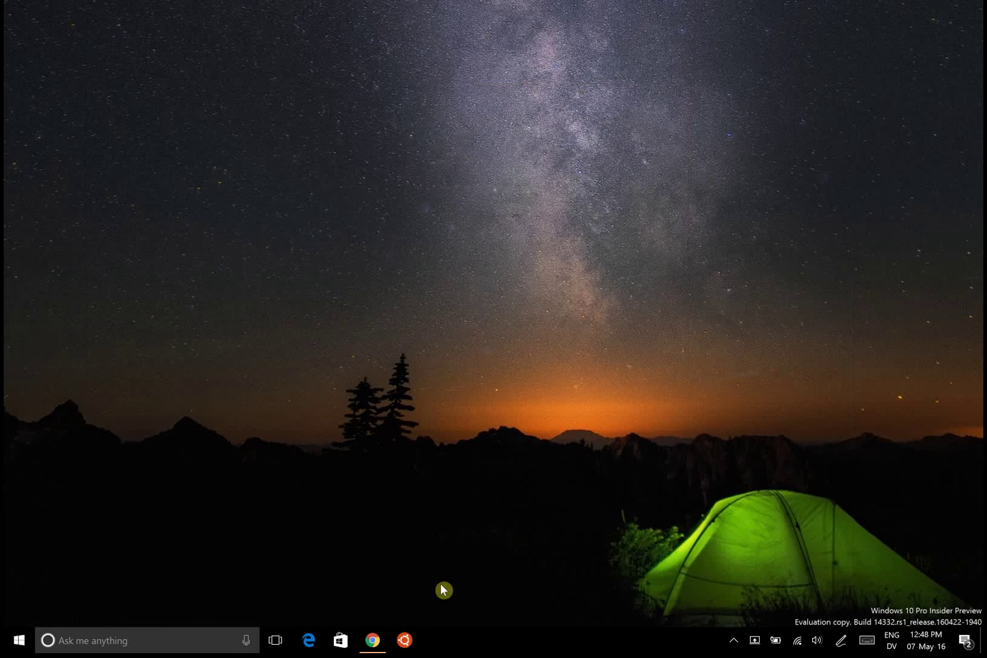
Step: Launch Bash from the taskbar and go up twice with 'cd ..' to the root, listing each folder
left_click(404, 640)
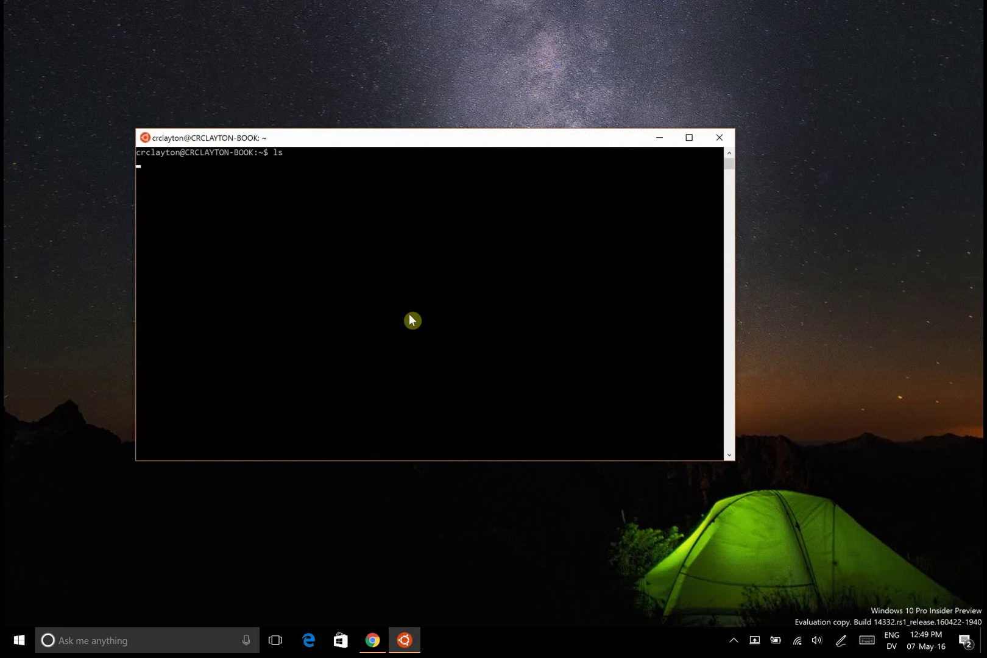
type("ls")
key("Return")
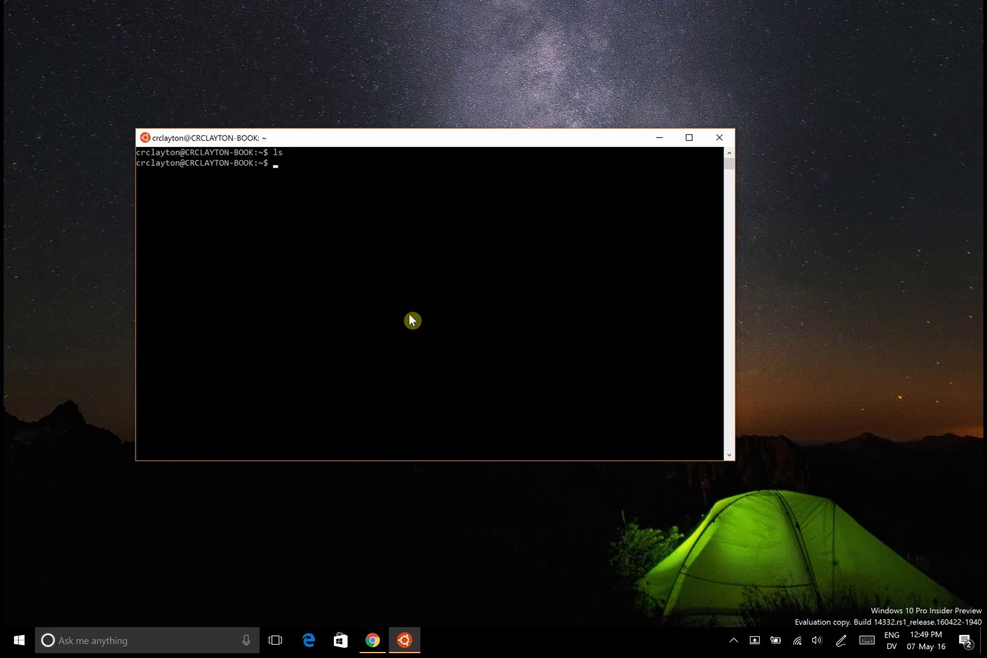
type("cd ..")
key("Return")
type("ls")
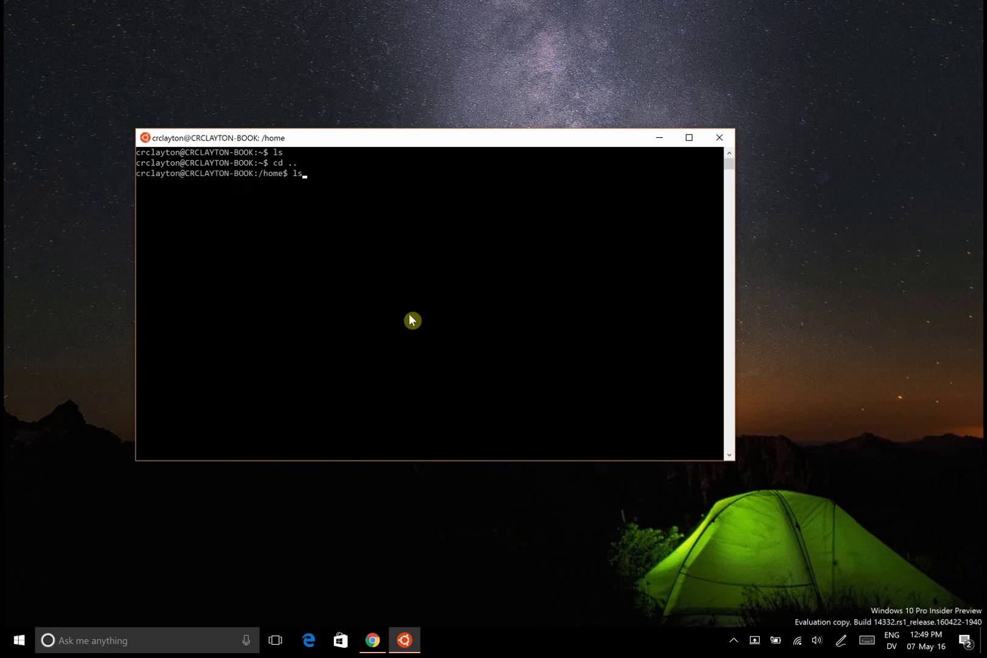
key("Return")
type("cd ..")
key("Return")
type("ls")
key("Return")
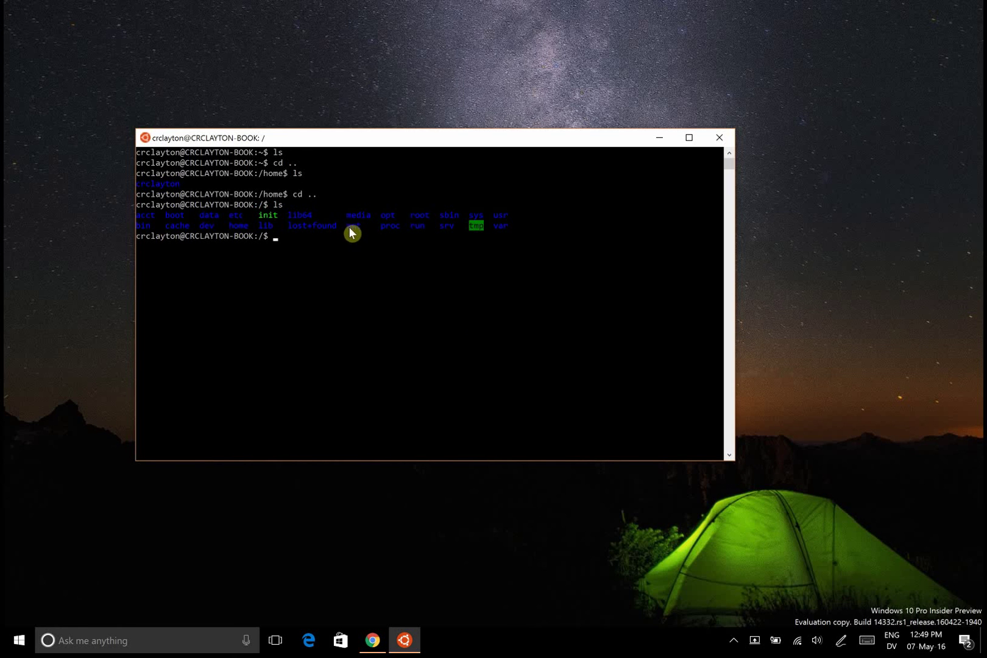
Step: Move into /mnt and then /mnt/c, listing the contents of each
left_click_drag(348, 227, 367, 226)
left_click(353, 246)
type("cd mnt")
key("Return")
type("ls")
key("Return")
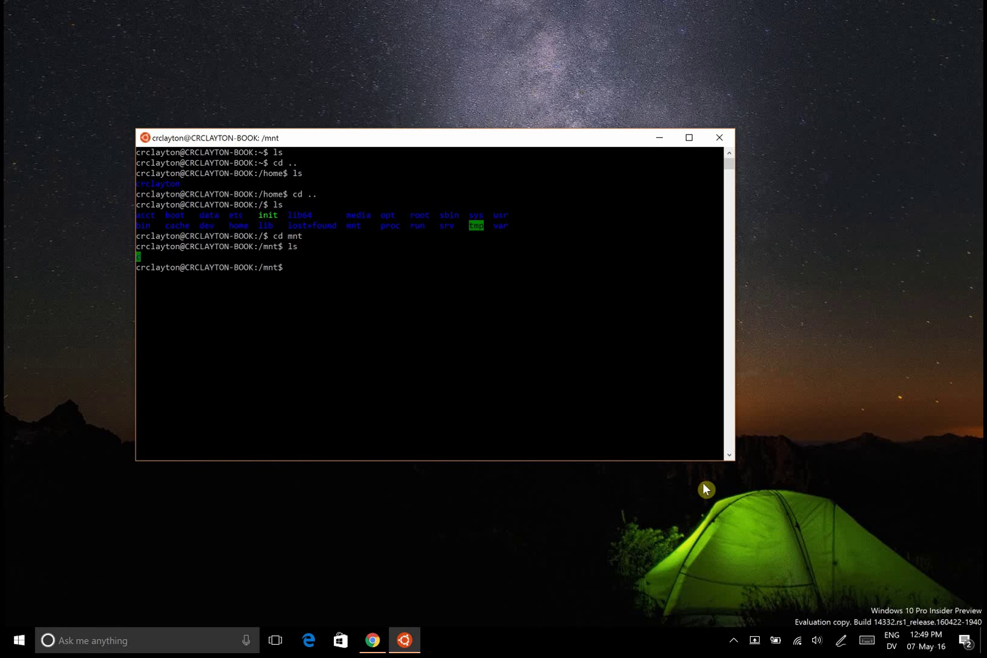
type("cd c")
key("Return")
type("ls")
key("Return")
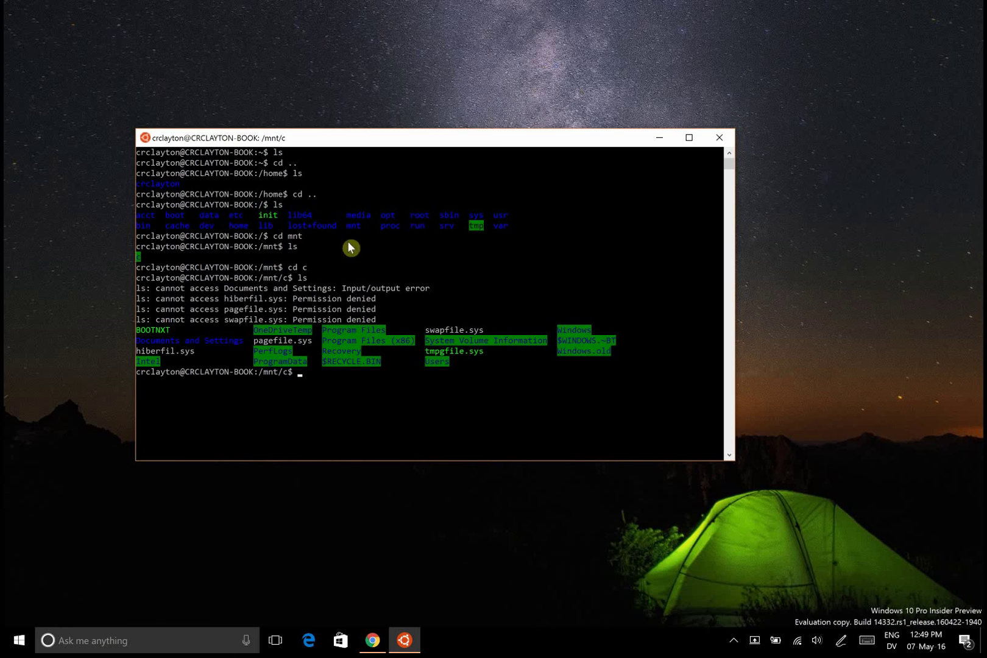
Step: Enter the Users folder and then the user's own home folder, listing both
type("cd US")
key("BackSpace")
type("s")
key("Tab")
key("Return")
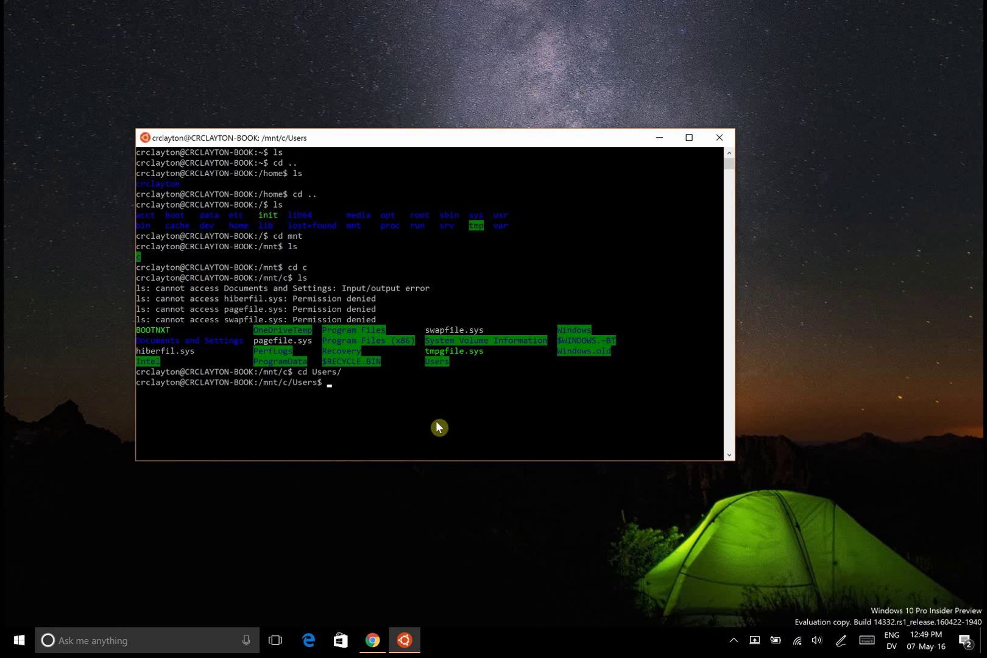
type("ls")
key("Return")
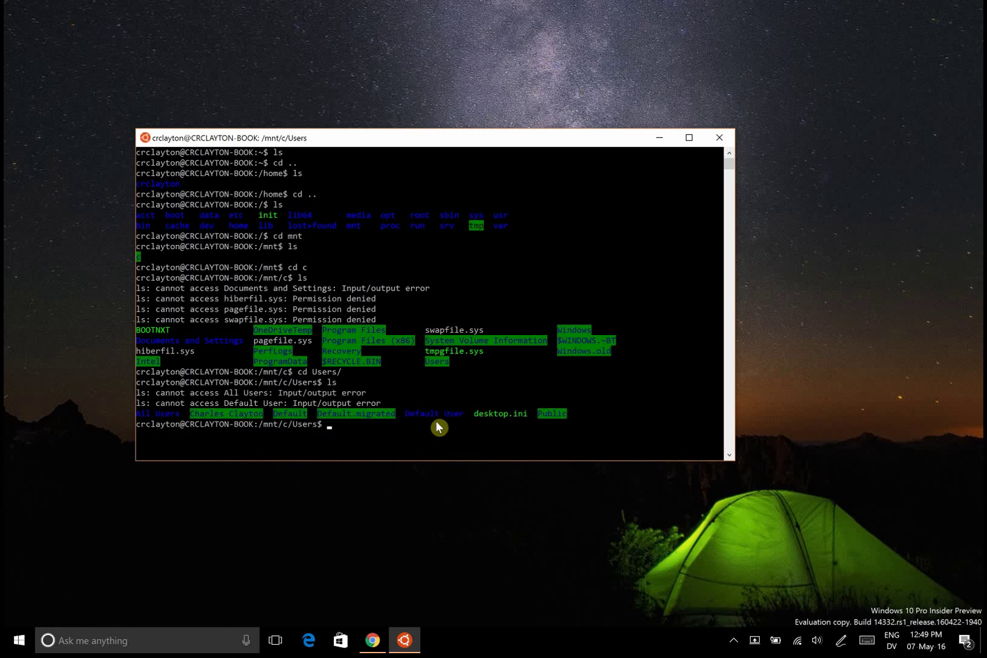
type("cd Cha")
key("Tab")
key("Return")
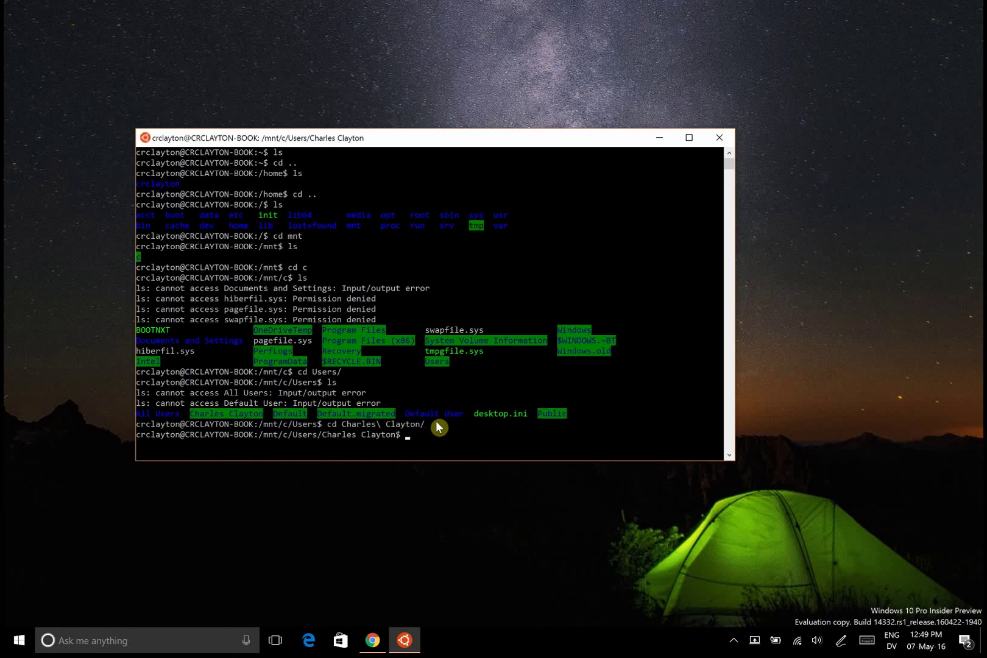
type("ls")
key("Return")
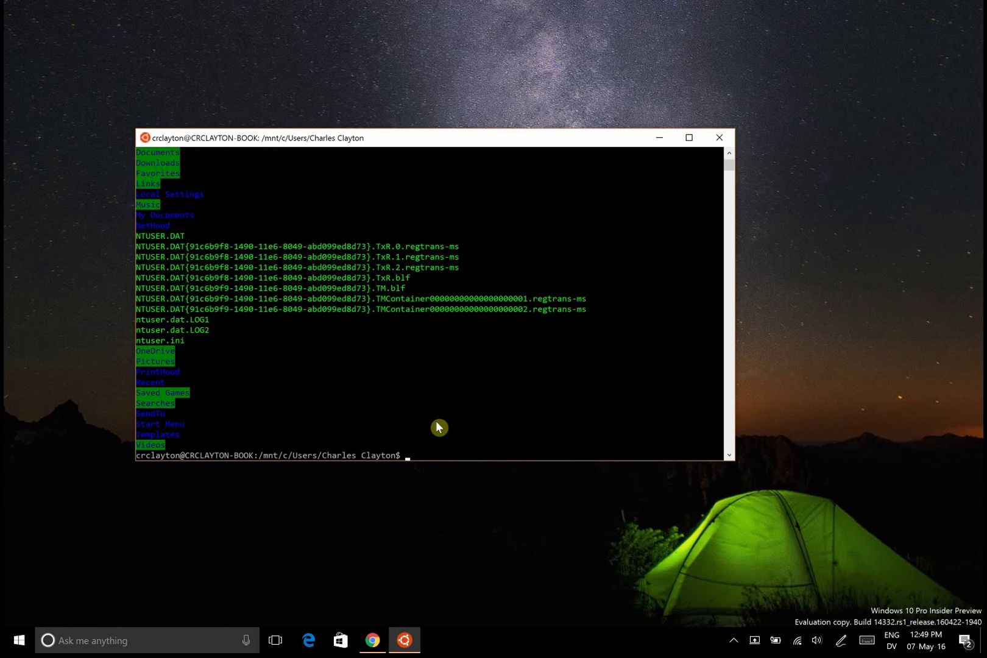
Step: Change into OneDrive/Documents and list its files
type("cd One")
type("Drive/Documents")
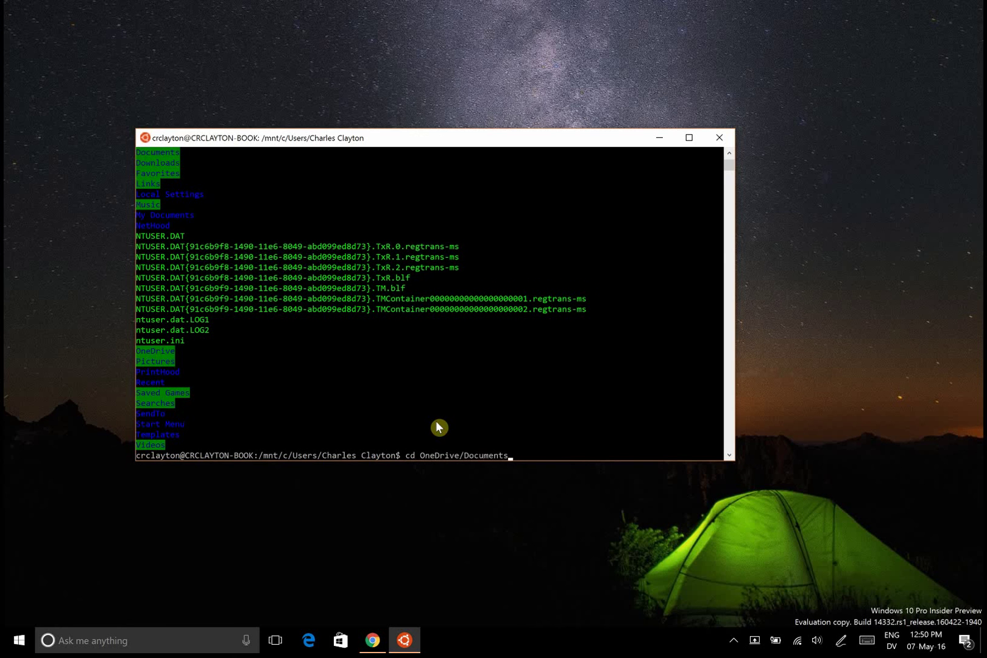
key("Return")
type("ls")
key("Return")
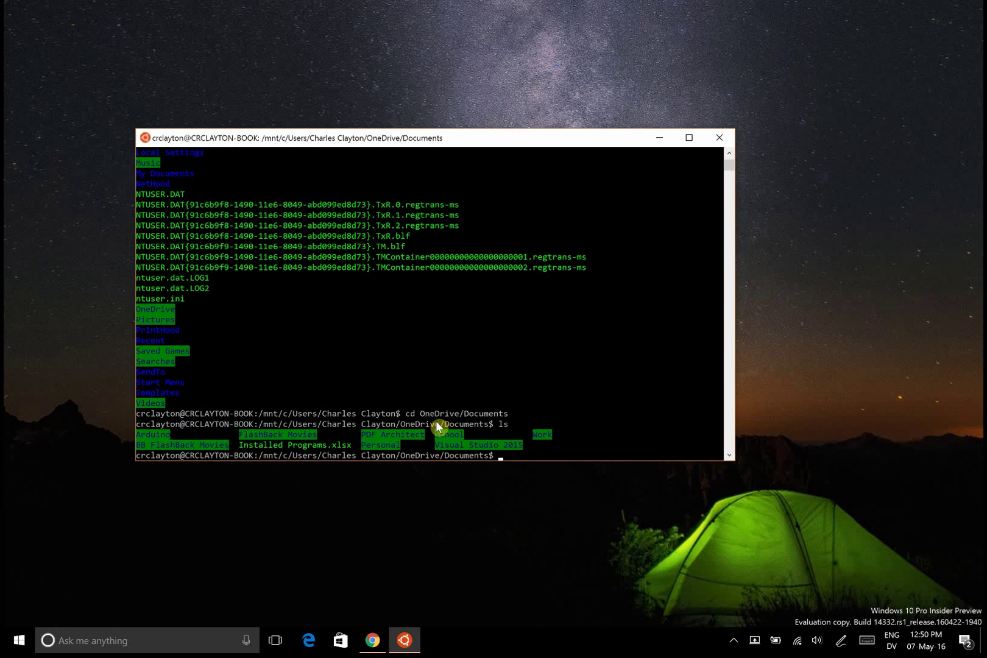